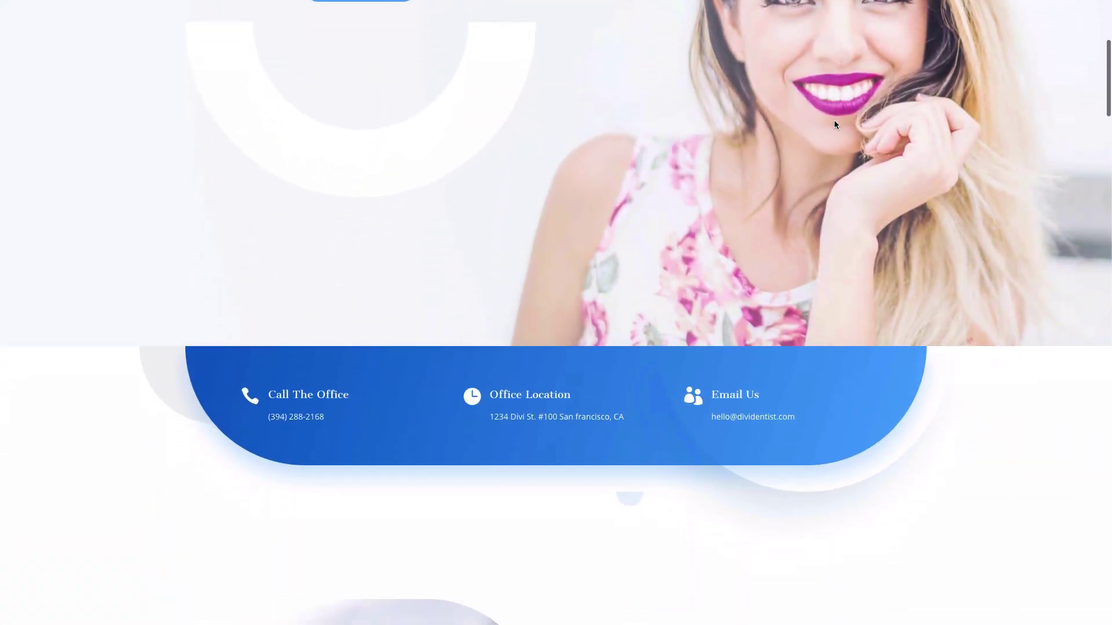
pyautogui.scroll(-1, 835, 121)
pyautogui.scroll(-1, 834, 124)
pyautogui.scroll(-1, 834, 124)
pyautogui.scroll(-1, 834, 125)
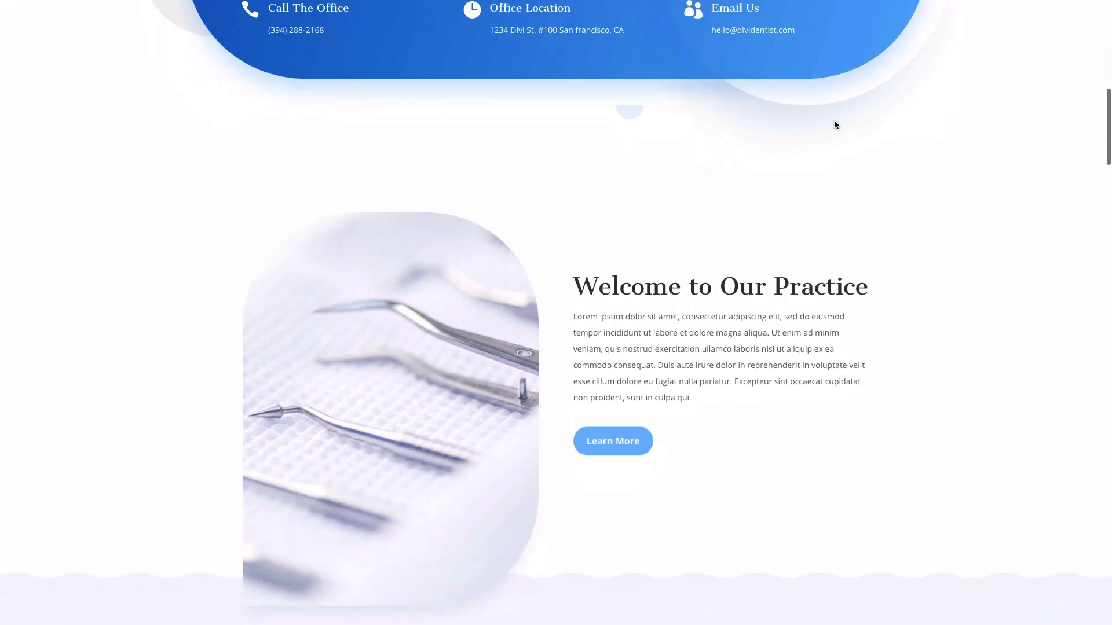
pyautogui.scroll(-1, 834, 124)
pyautogui.scroll(-1, 835, 123)
pyautogui.scroll(-2, 834, 124)
pyautogui.scroll(-1, 834, 125)
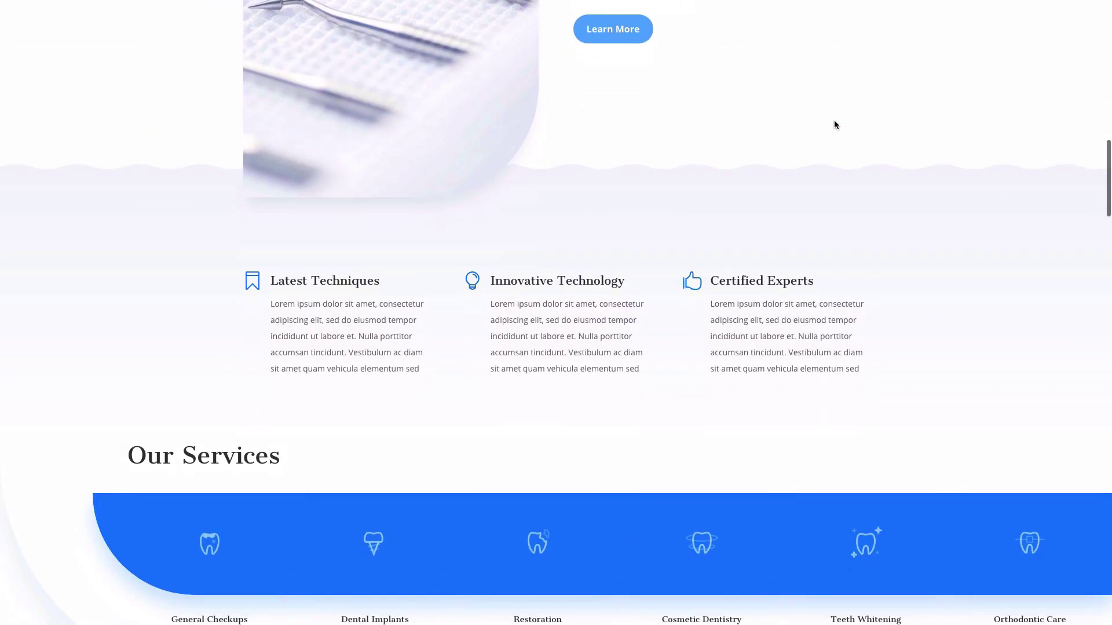
pyautogui.scroll(-2, 834, 124)
pyautogui.scroll(-1, 834, 124)
pyautogui.scroll(-2, 834, 124)
pyautogui.scroll(-1, 834, 124)
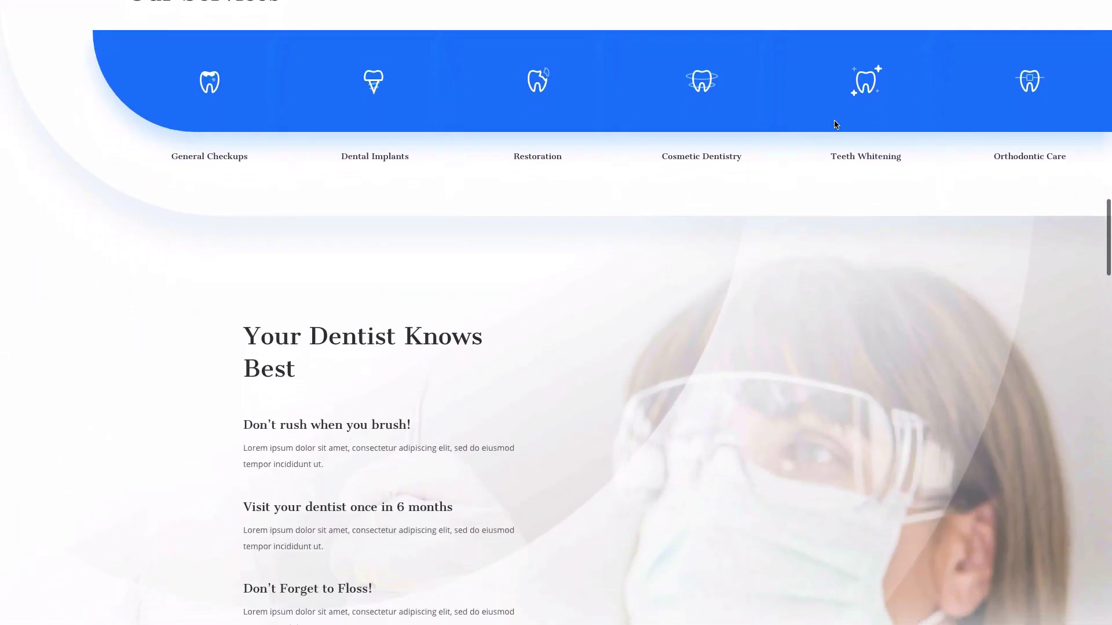
pyautogui.scroll(-2, 835, 124)
pyautogui.scroll(-2, 835, 125)
pyautogui.scroll(-1, 834, 125)
pyautogui.scroll(-1, 835, 124)
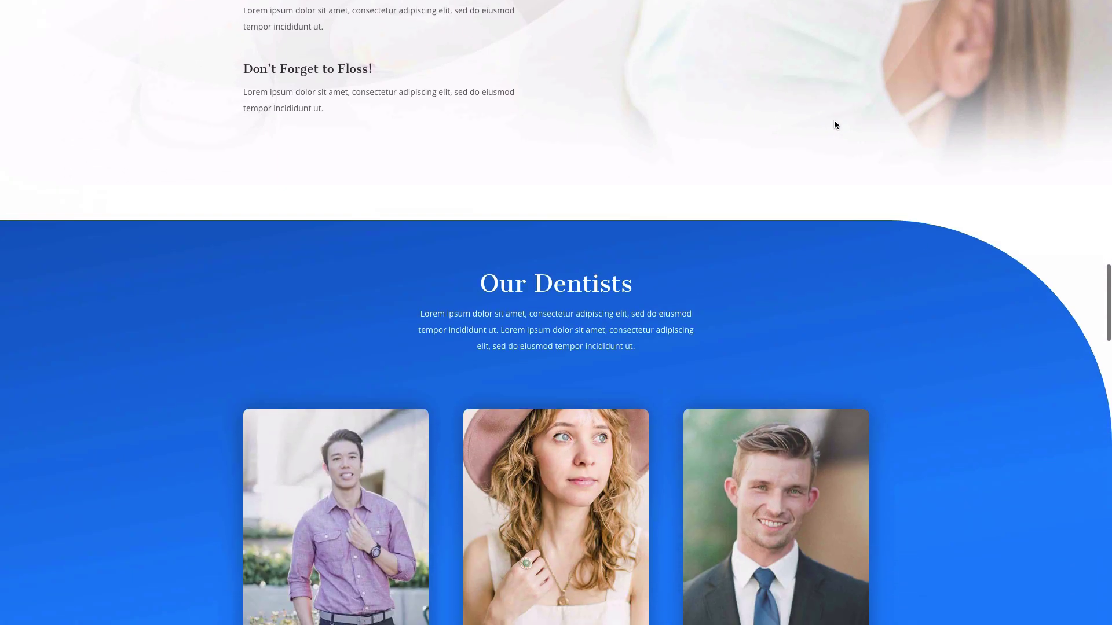
pyautogui.scroll(-2, 833, 124)
pyautogui.scroll(-1, 834, 125)
pyautogui.scroll(-2, 834, 124)
pyautogui.scroll(-1, 834, 124)
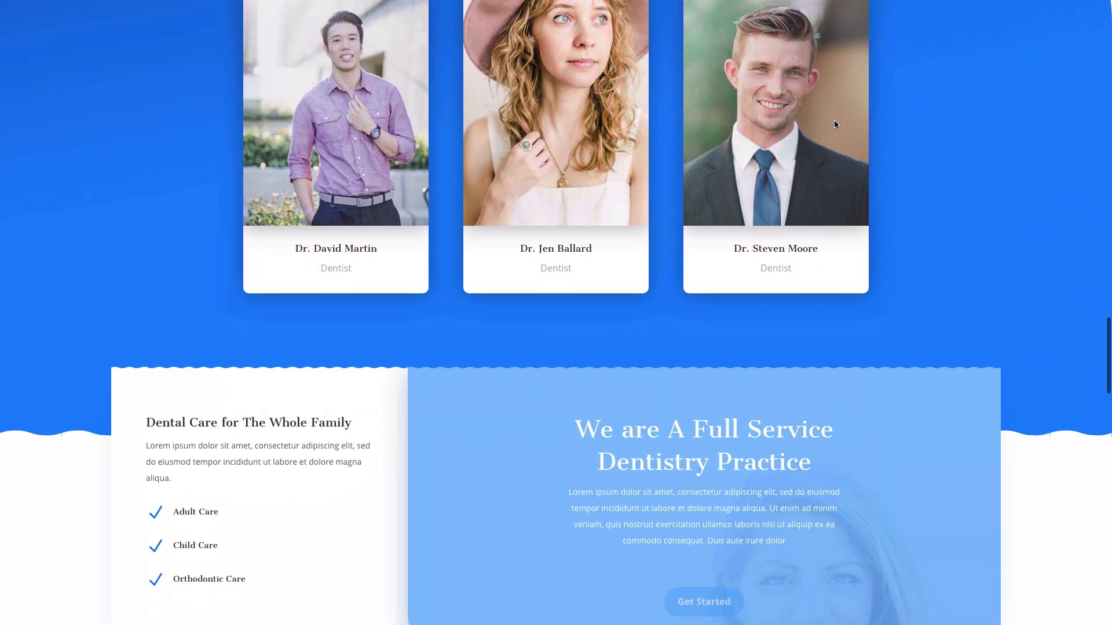
pyautogui.scroll(-1, 835, 124)
pyautogui.scroll(-1, 834, 125)
pyautogui.scroll(-1, 834, 124)
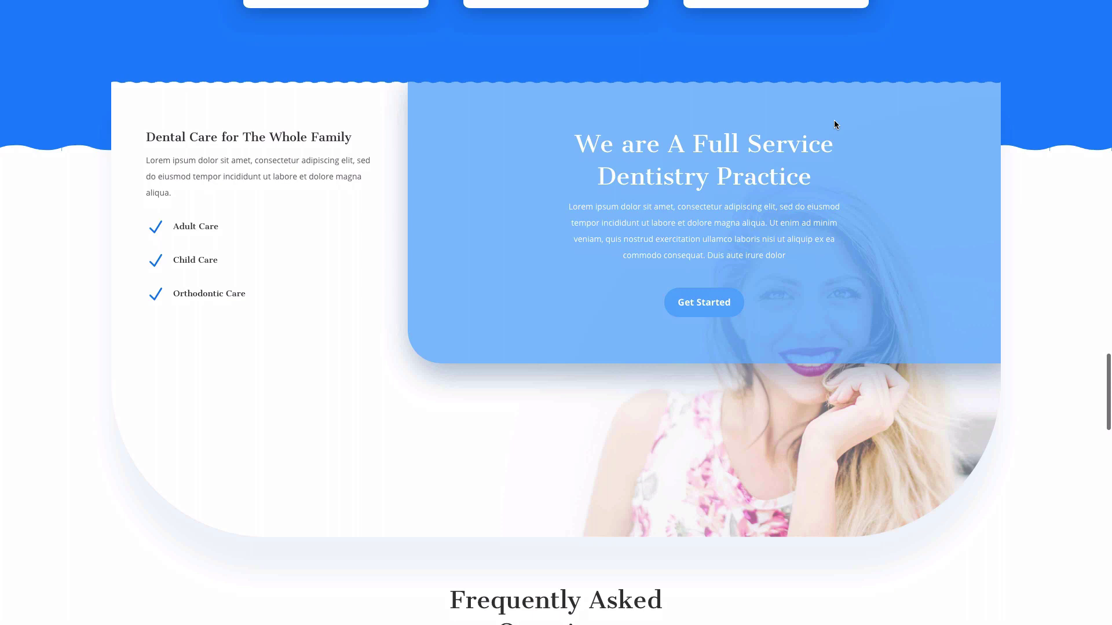
pyautogui.scroll(-1, 834, 124)
pyautogui.scroll(-1, 834, 125)
pyautogui.scroll(-1, 834, 124)
pyautogui.scroll(-1, 835, 124)
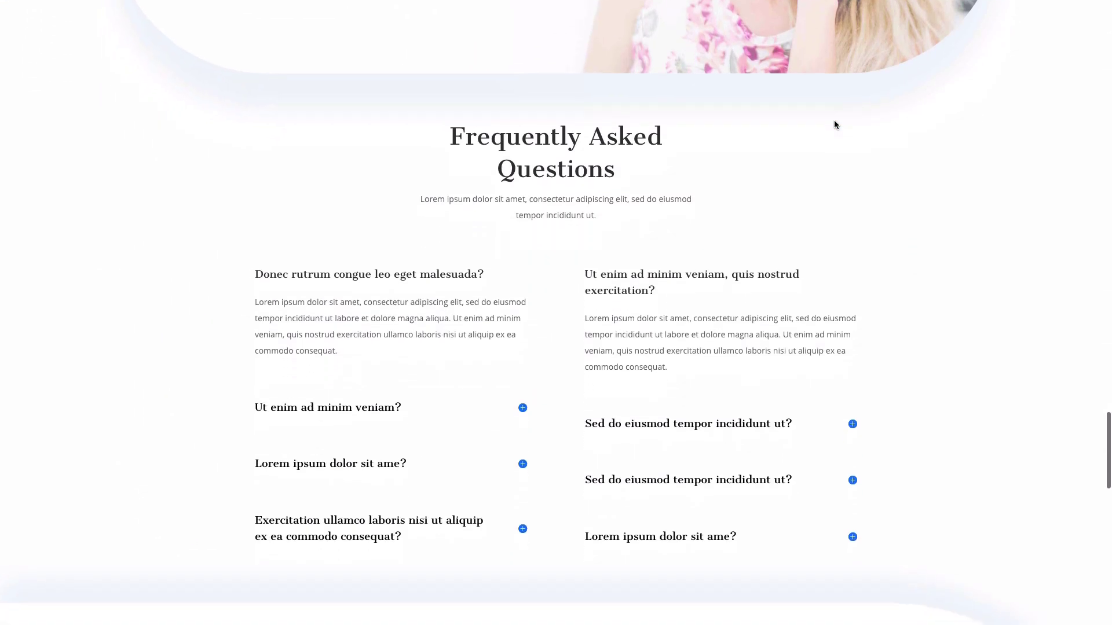
pyautogui.scroll(-2, 834, 124)
pyautogui.scroll(-1, 834, 124)
pyautogui.scroll(-2, 834, 124)
pyautogui.scroll(-1, 834, 124)
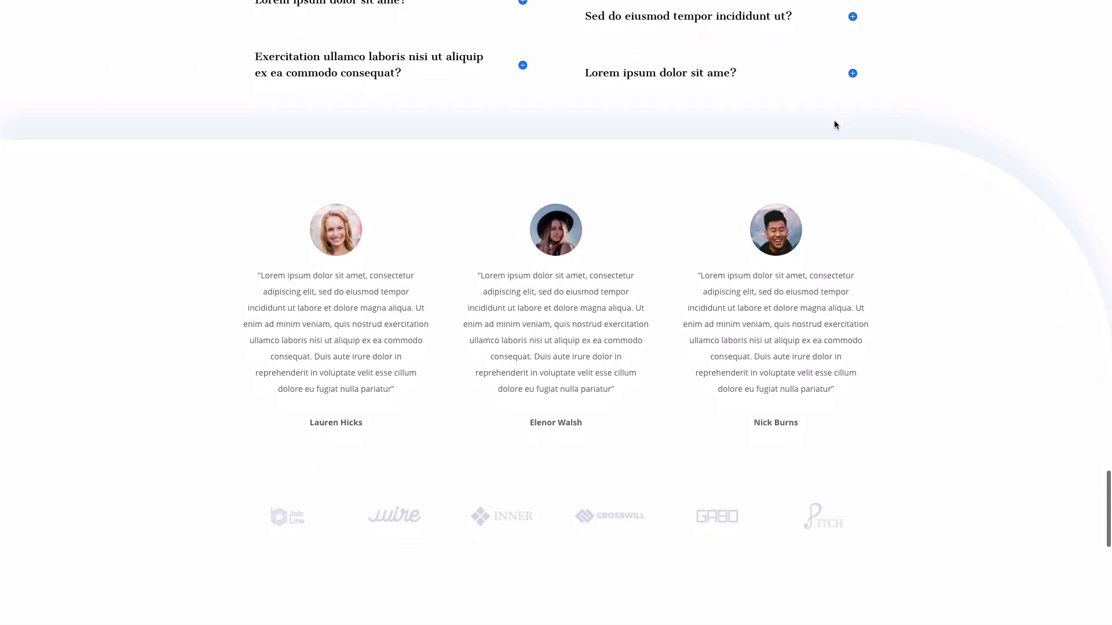
pyautogui.scroll(-1, 833, 125)
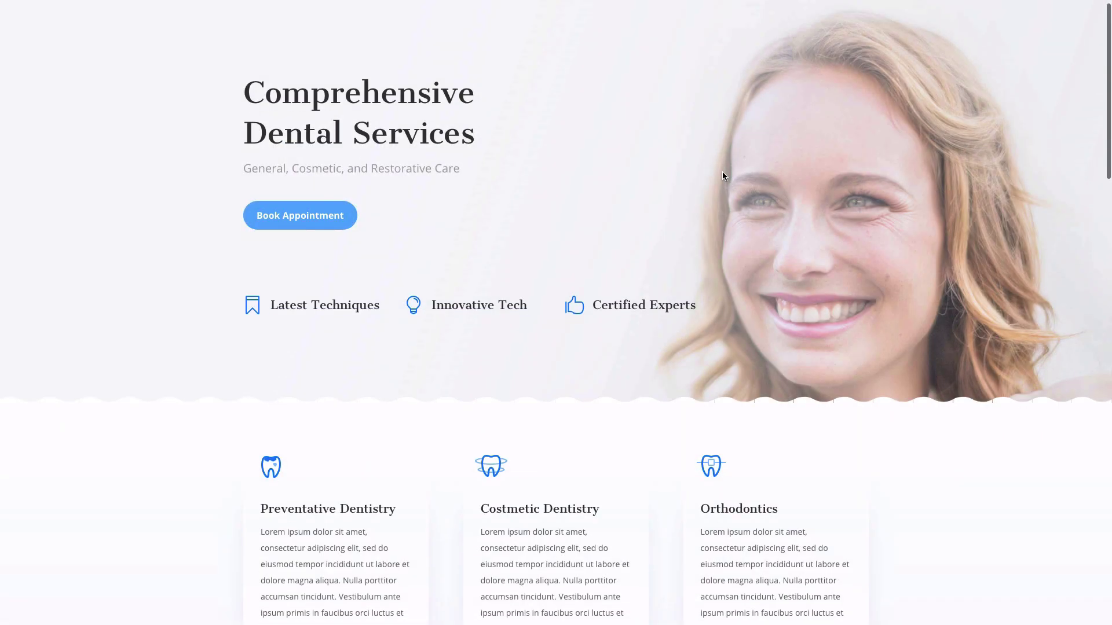
pyautogui.scroll(-1, 722, 174)
pyautogui.scroll(-1, 721, 174)
pyautogui.scroll(-1, 722, 175)
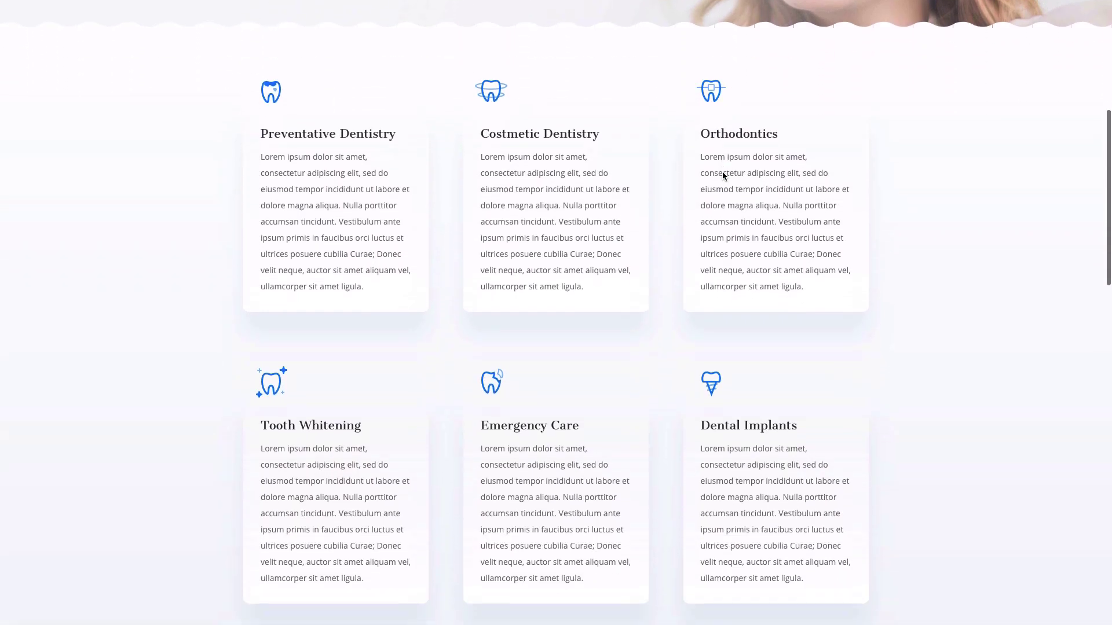
pyautogui.scroll(-1, 722, 175)
pyautogui.scroll(-2, 722, 175)
pyautogui.scroll(-1, 723, 175)
pyautogui.scroll(-2, 722, 175)
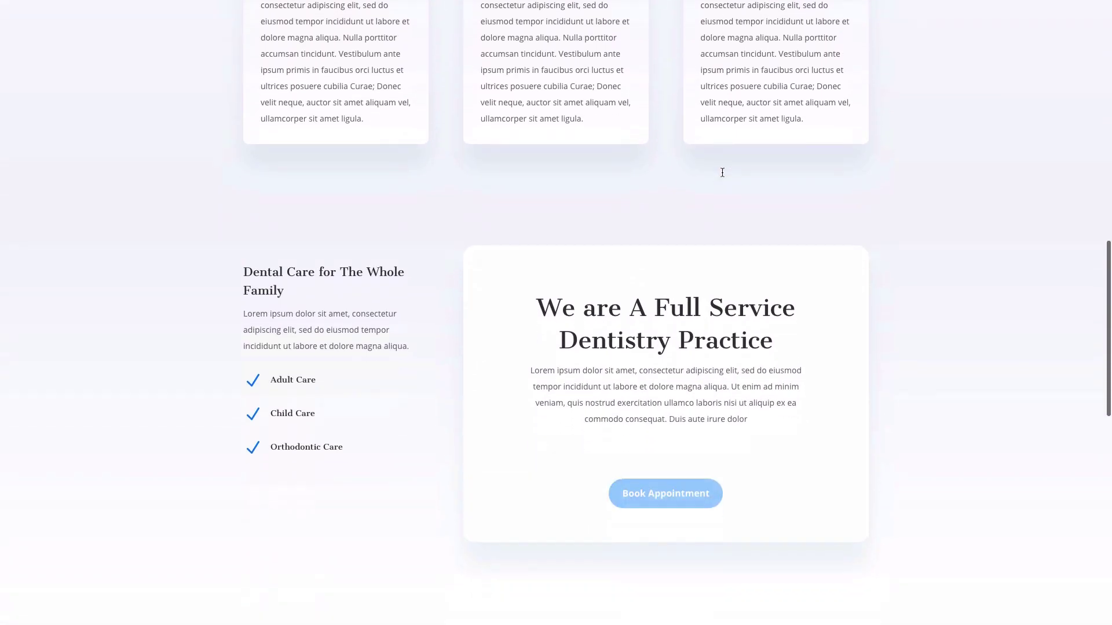
pyautogui.scroll(-1, 722, 175)
pyautogui.scroll(-2, 722, 176)
pyautogui.scroll(-2, 721, 175)
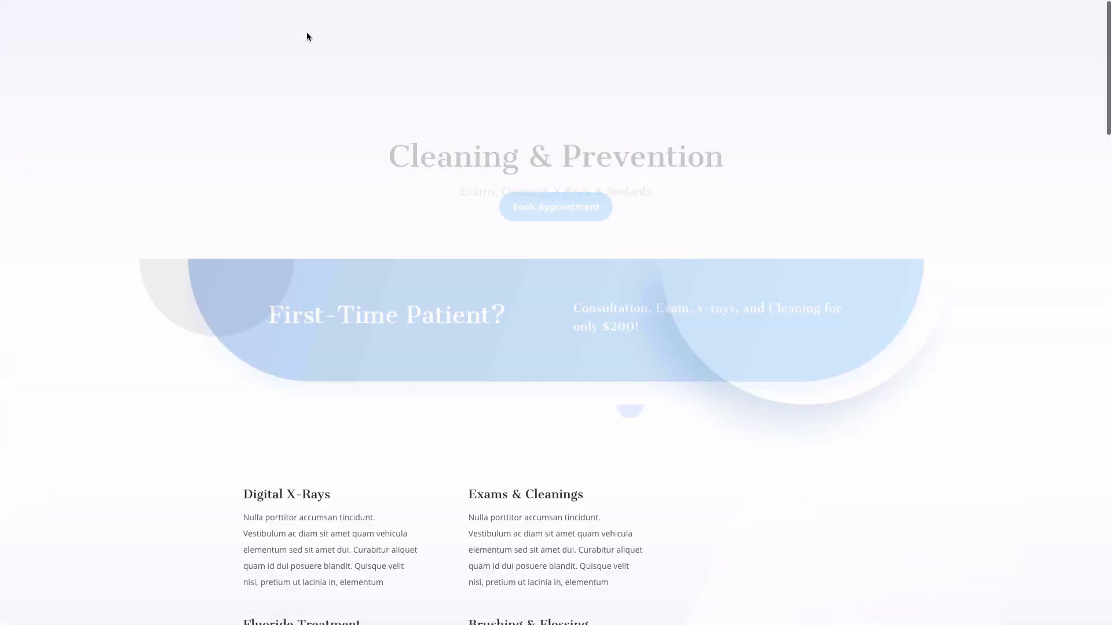
pyautogui.scroll(-2, 357, 124)
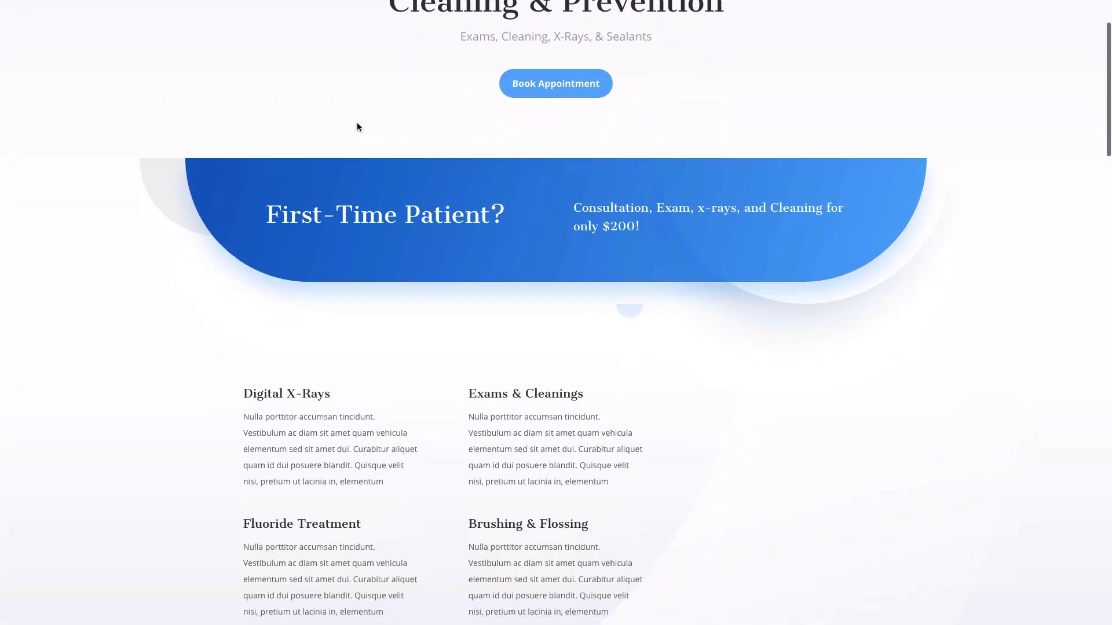
pyautogui.scroll(-2, 1098, 111)
pyautogui.scroll(-1, 1098, 111)
pyautogui.scroll(-3, 1098, 113)
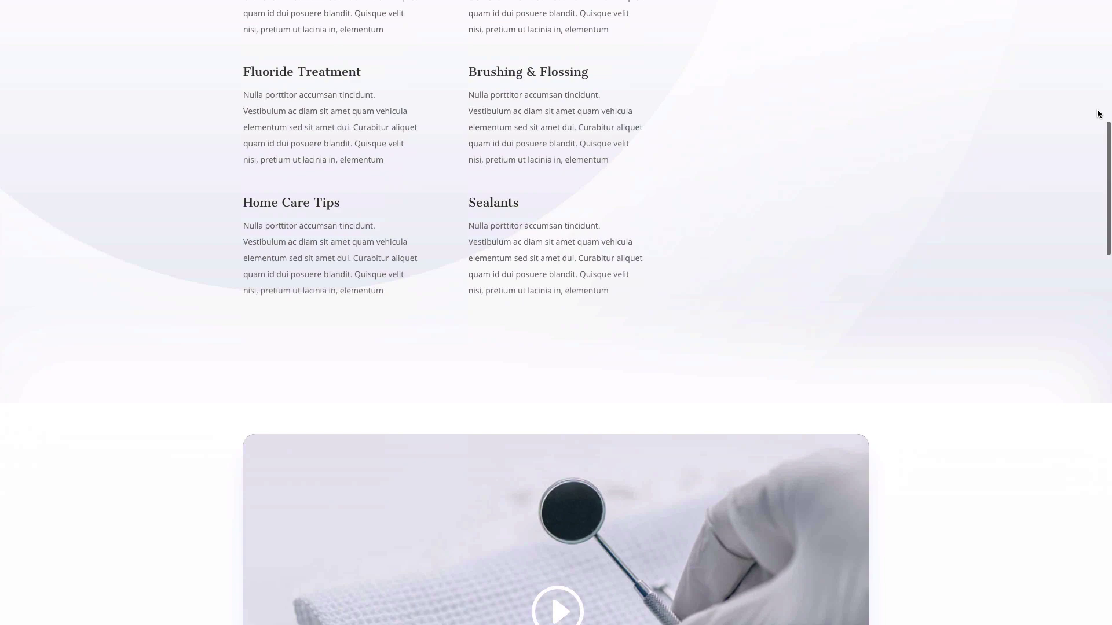
pyautogui.scroll(-1, 1098, 114)
pyautogui.scroll(-2, 1098, 114)
pyautogui.scroll(-2, 1098, 114)
pyautogui.scroll(-2, 1098, 114)
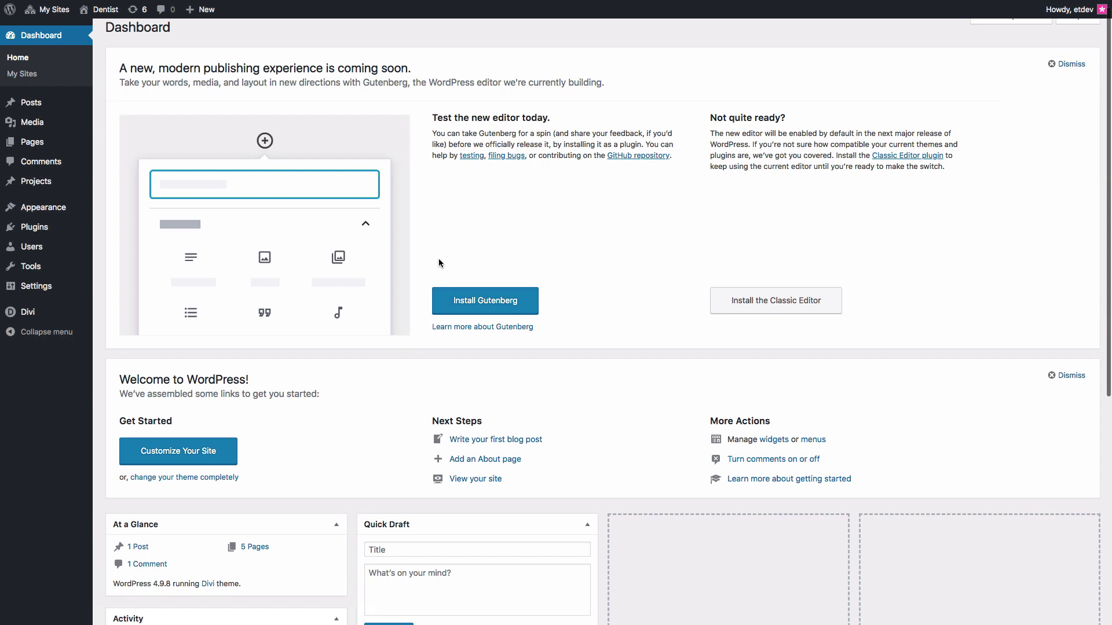
pyautogui.moveTo(85, 235)
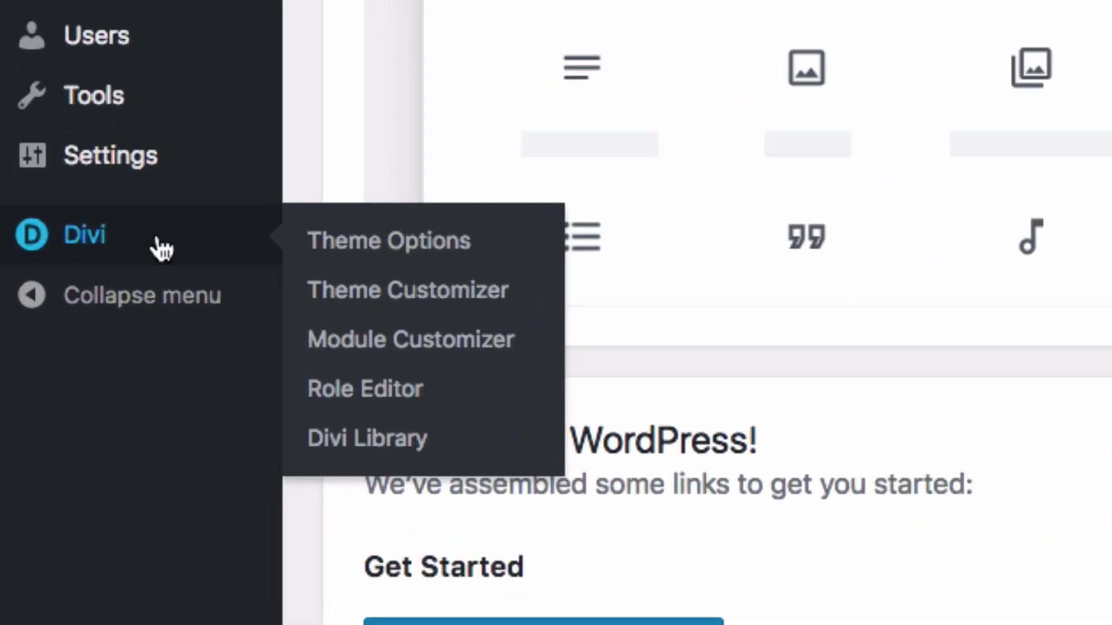
# Step: Review the stored username and API key on the Updates tab and save the changes
pyautogui.click(340, 245)
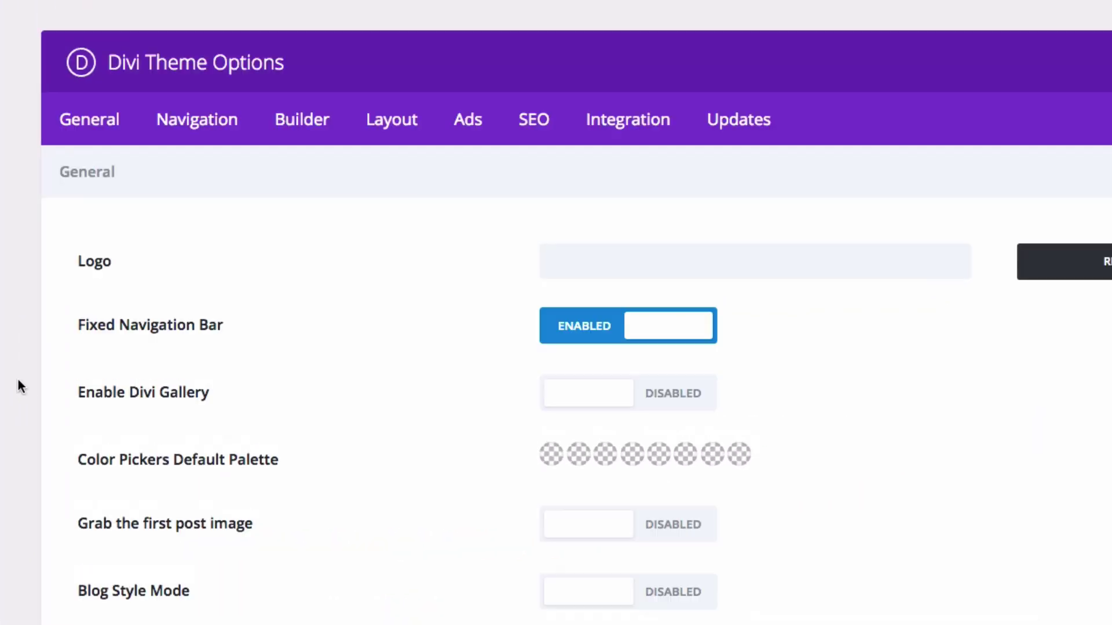
pyautogui.click(743, 131)
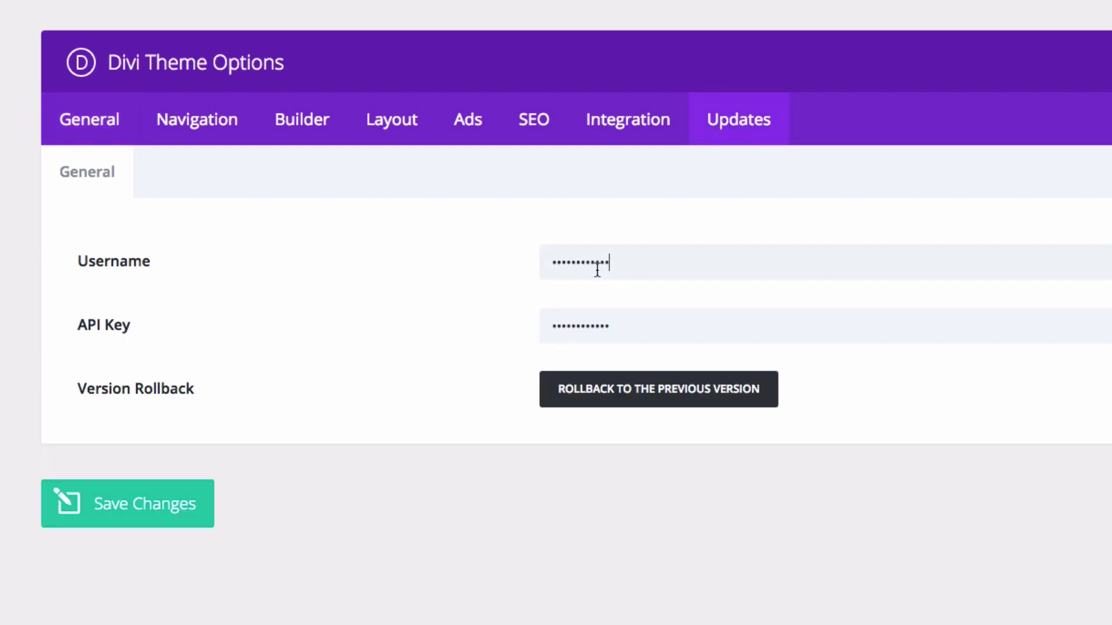
pyautogui.moveTo(597, 270); pyautogui.dragTo(526, 273)
pyautogui.moveTo(640, 327); pyautogui.dragTo(547, 330)
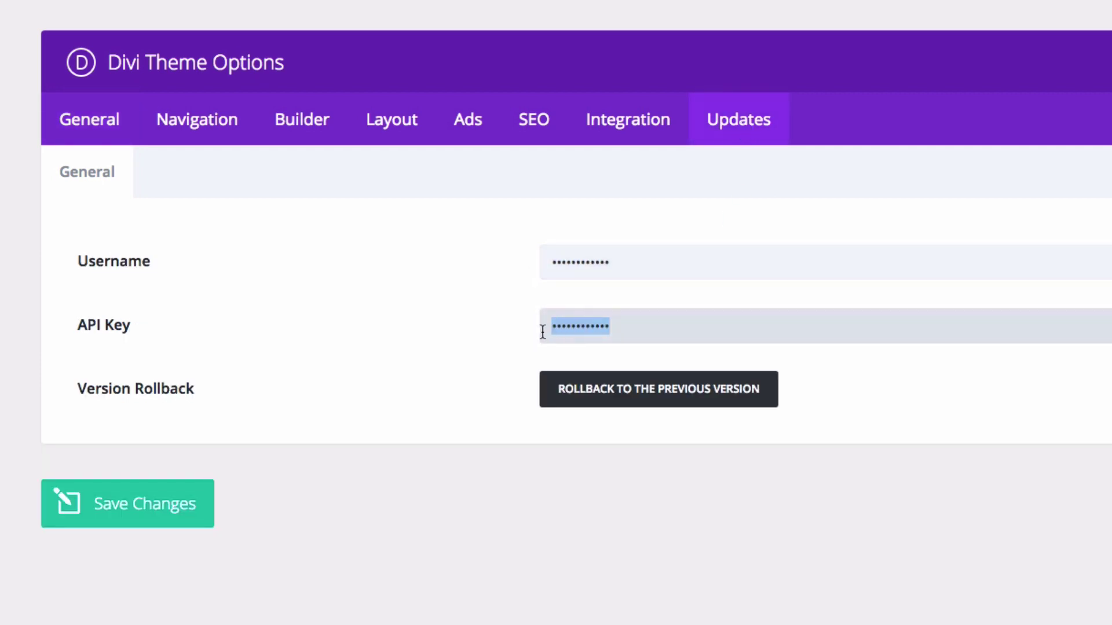
pyautogui.click(488, 349)
pyautogui.click(140, 518)
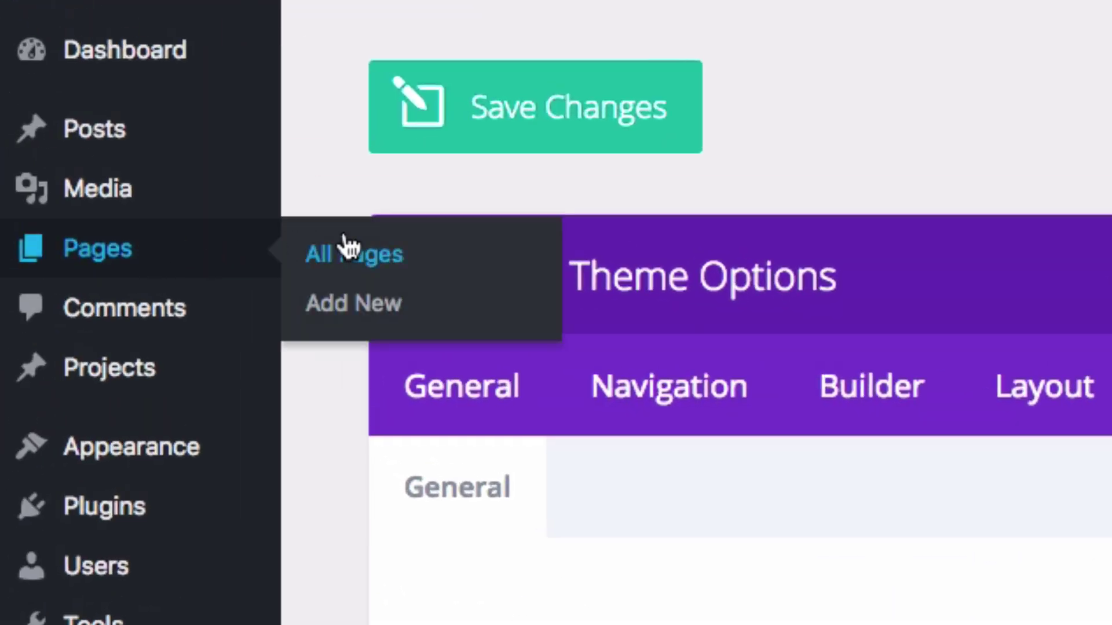
# Step: Add a new page titled Home and open it in the Divi visual builder
pyautogui.click(356, 304)
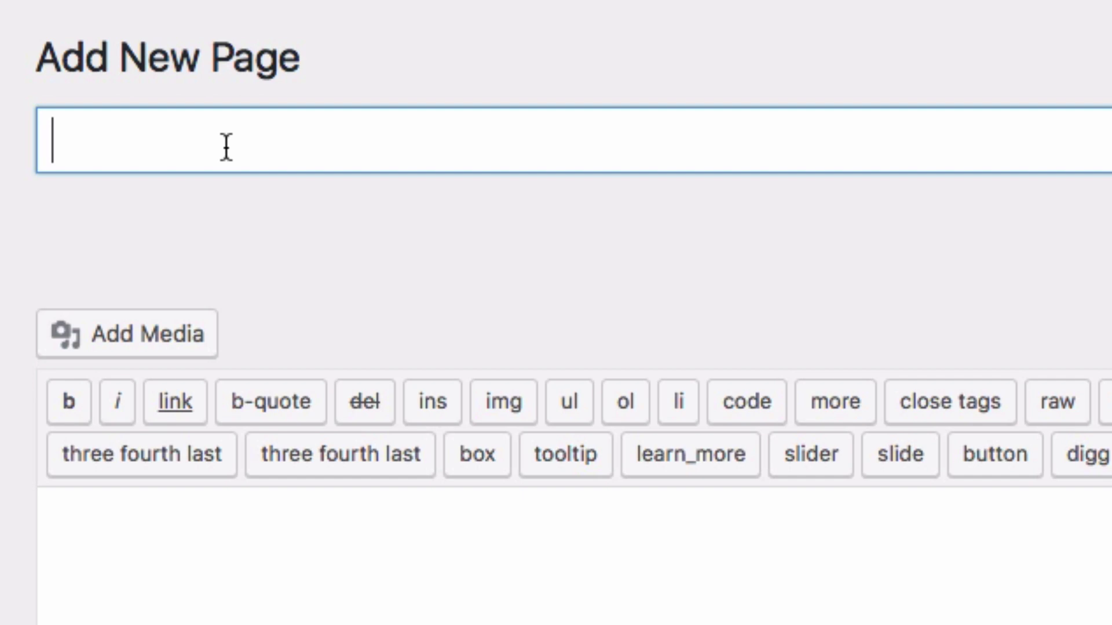
pyautogui.write('Home')
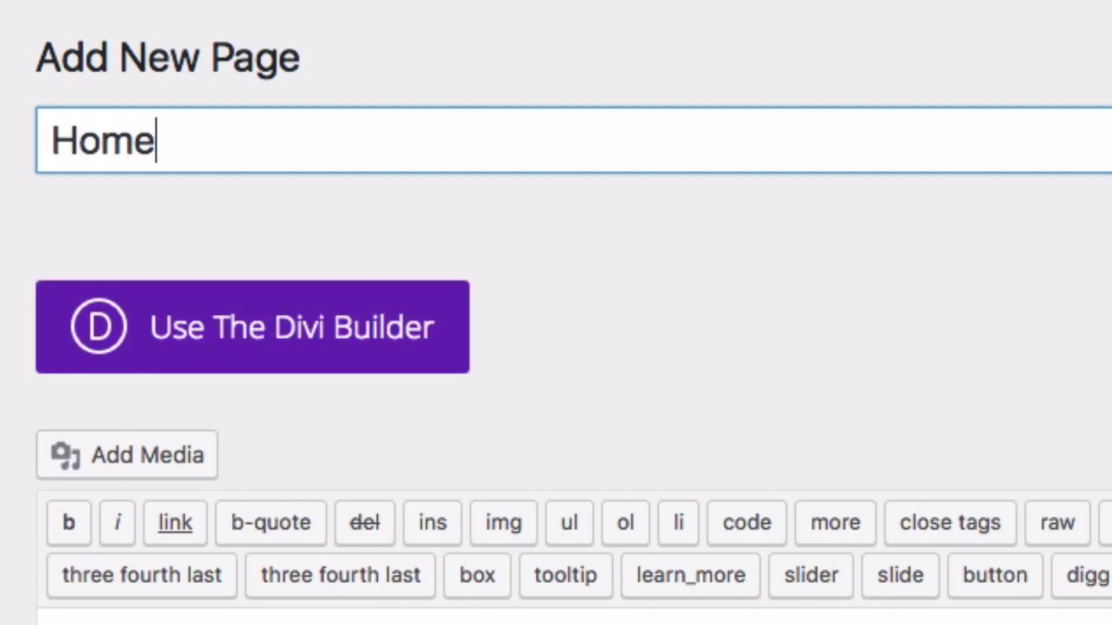
pyautogui.click(527, 251)
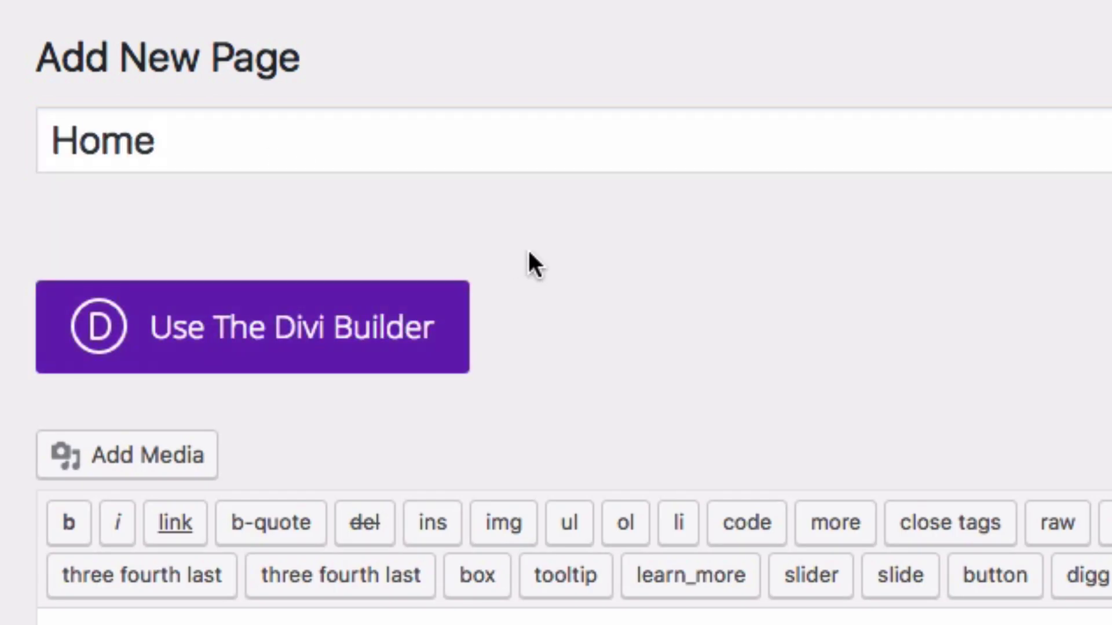
pyautogui.click(397, 356)
pyautogui.click(709, 343)
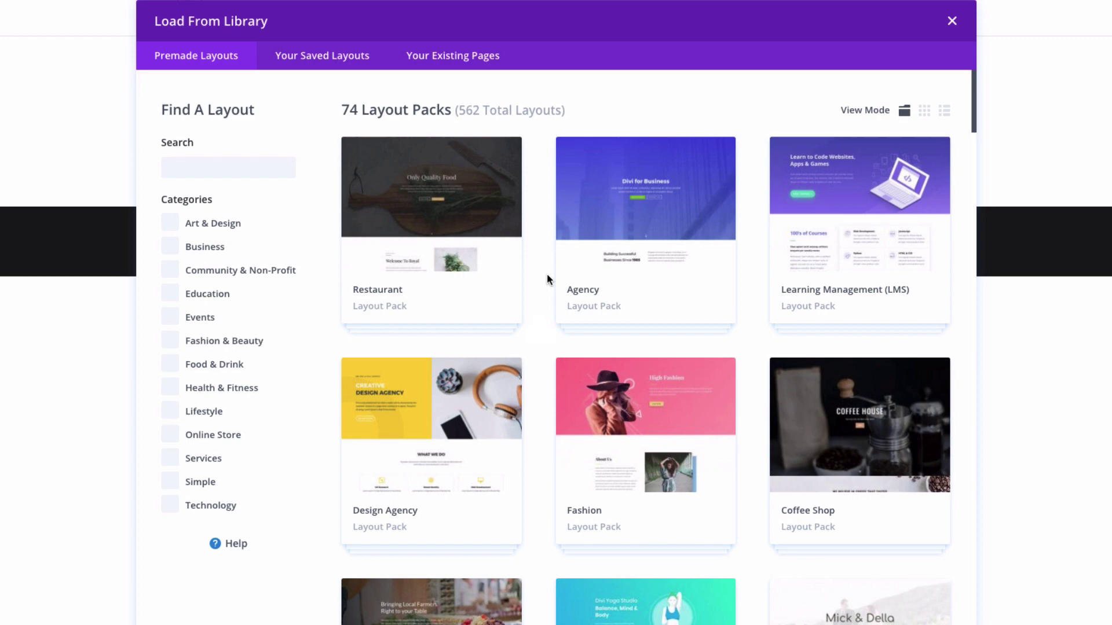
pyautogui.scroll(-5, 596, 328)
pyautogui.scroll(-5, 596, 334)
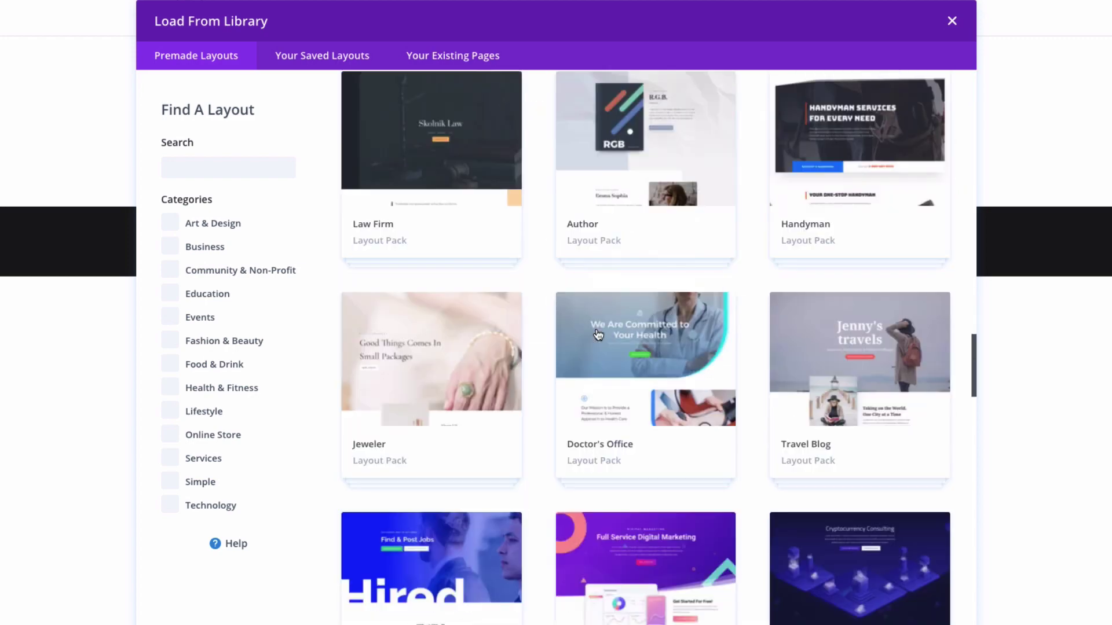
pyautogui.scroll(-5, 596, 334)
pyautogui.scroll(-3, 597, 304)
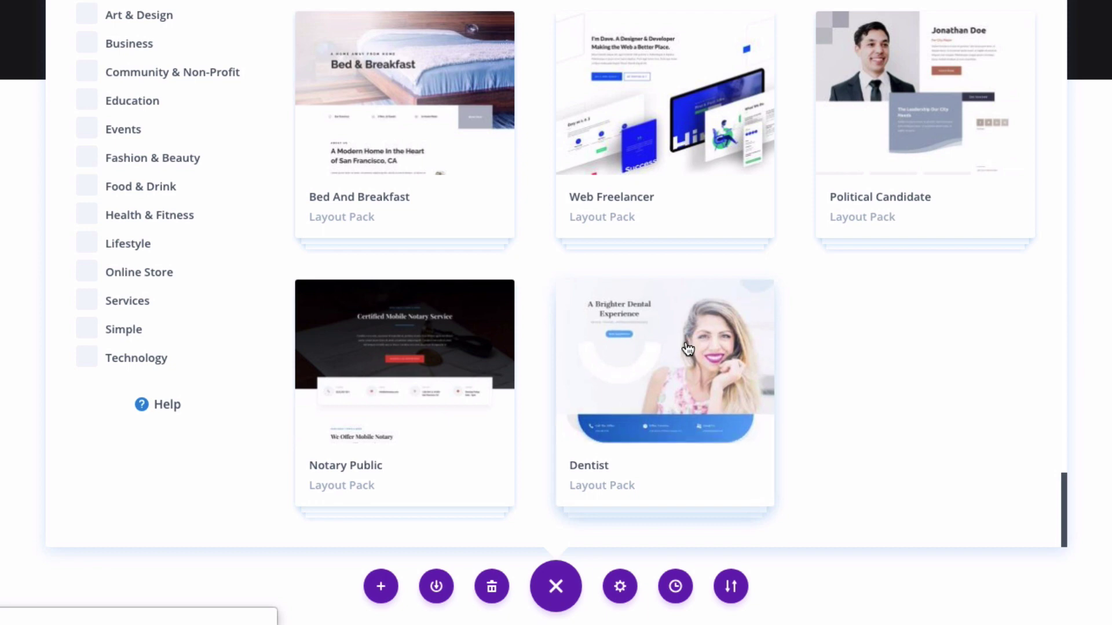
# Step: Load the Dentist pack's Home layout from the premade library onto the page
pyautogui.click(687, 348)
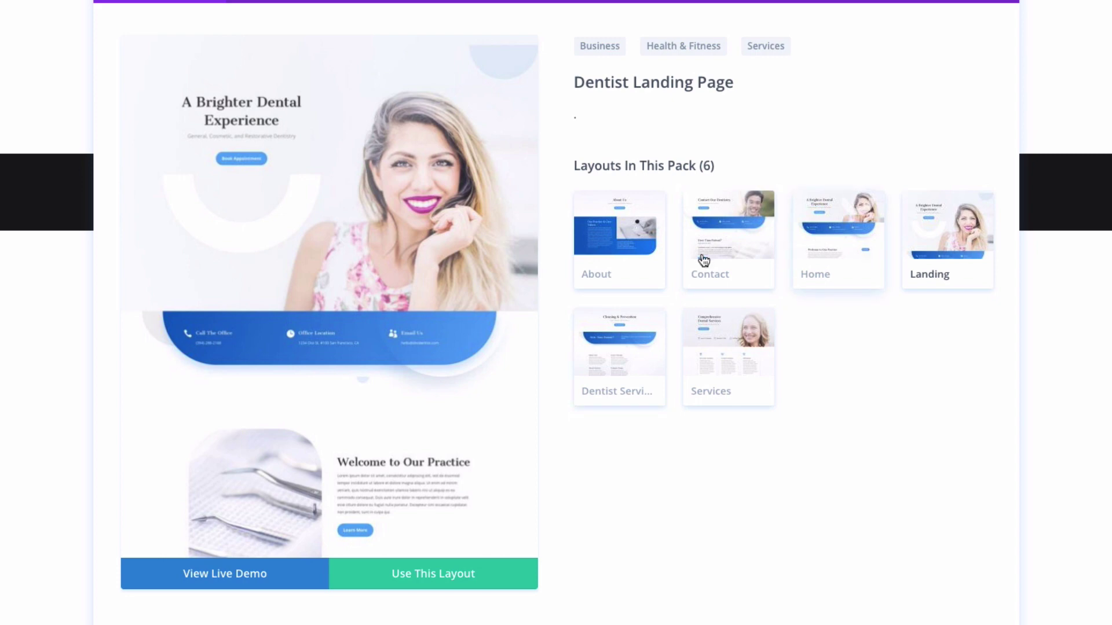
pyautogui.click(860, 273)
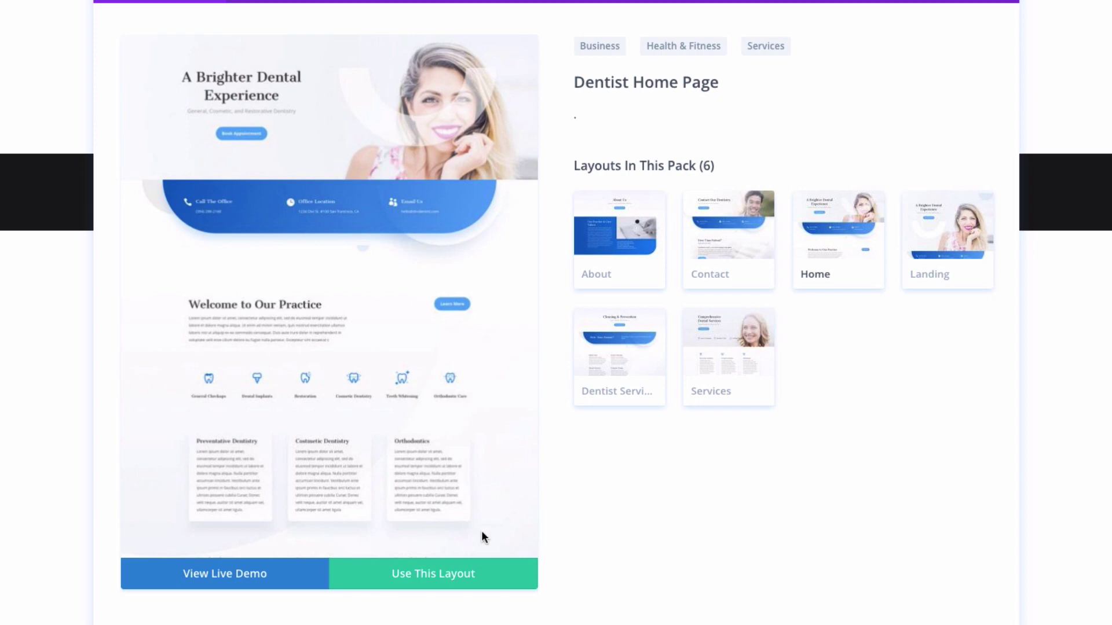
pyautogui.click(442, 581)
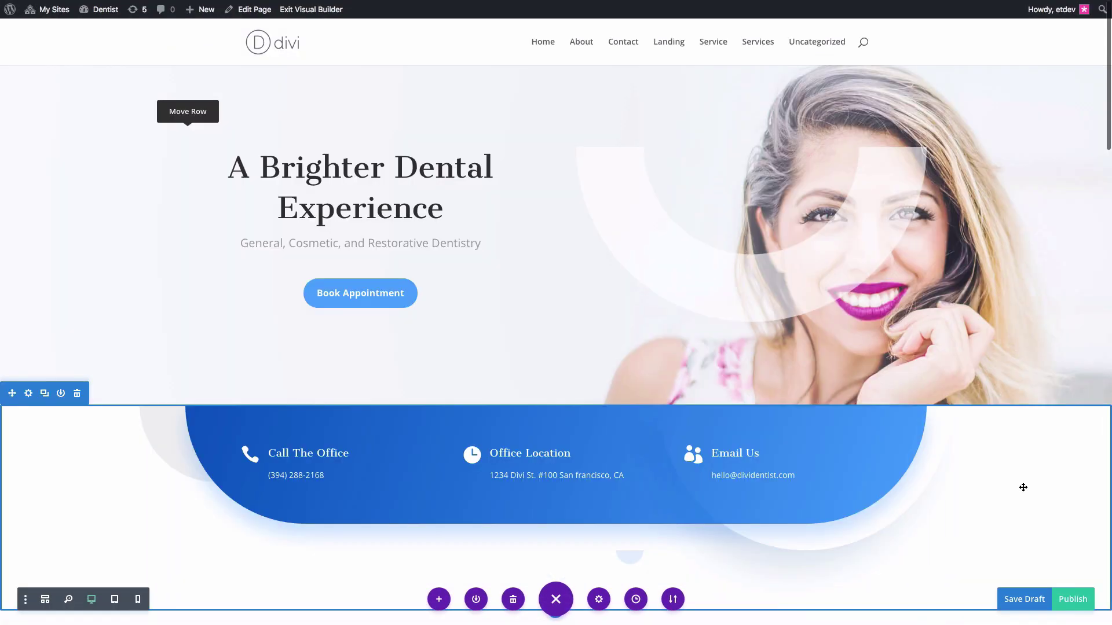
# Step: Publish the Home page carrying the Dentist layout
pyautogui.click(1073, 599)
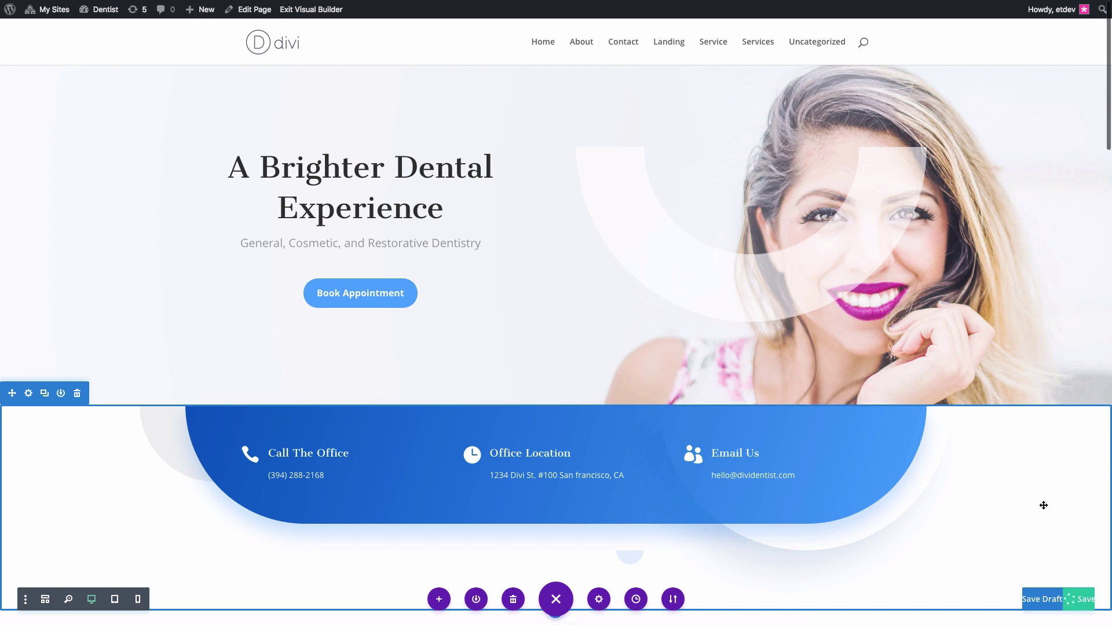
pyautogui.moveTo(101, 8)
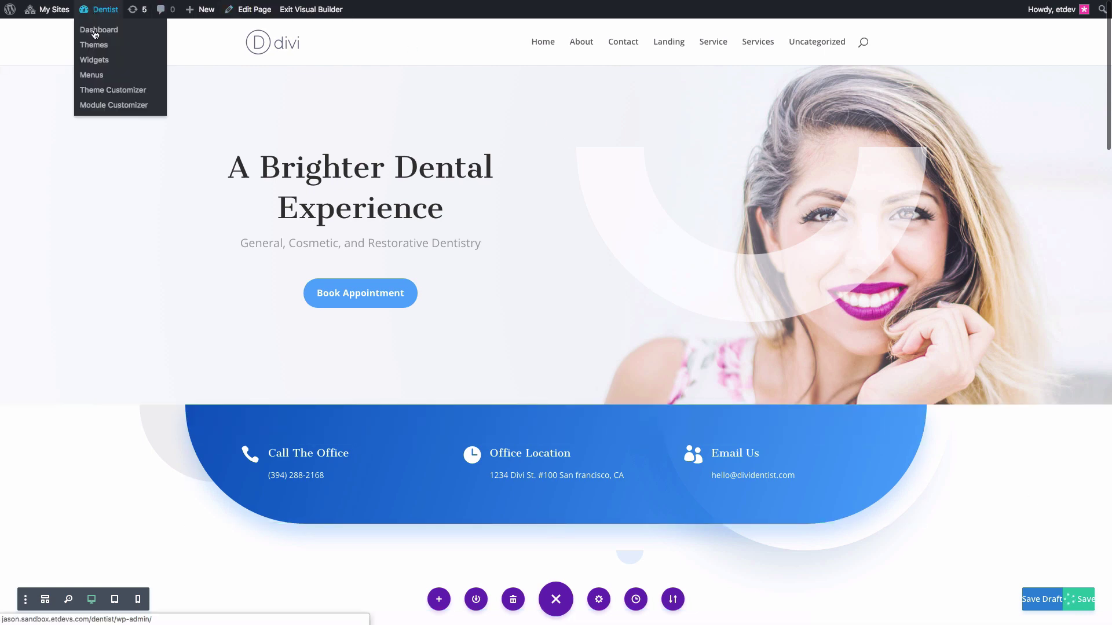
# Step: Create a new menu named main from Appearance > Menus
pyautogui.click(96, 32)
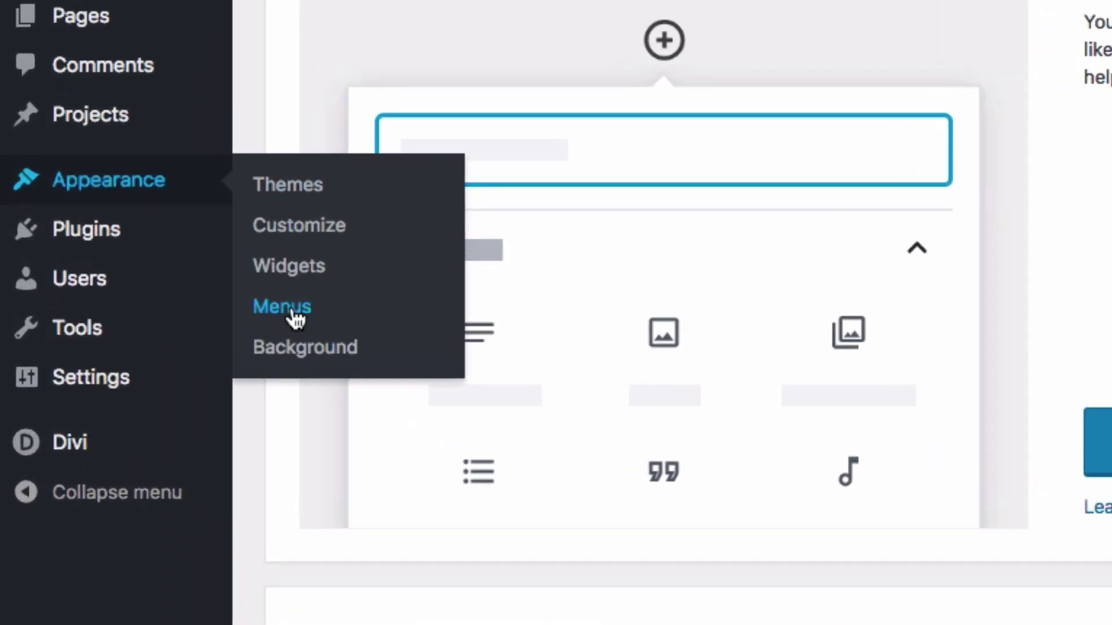
pyautogui.click(296, 320)
pyautogui.click(668, 298)
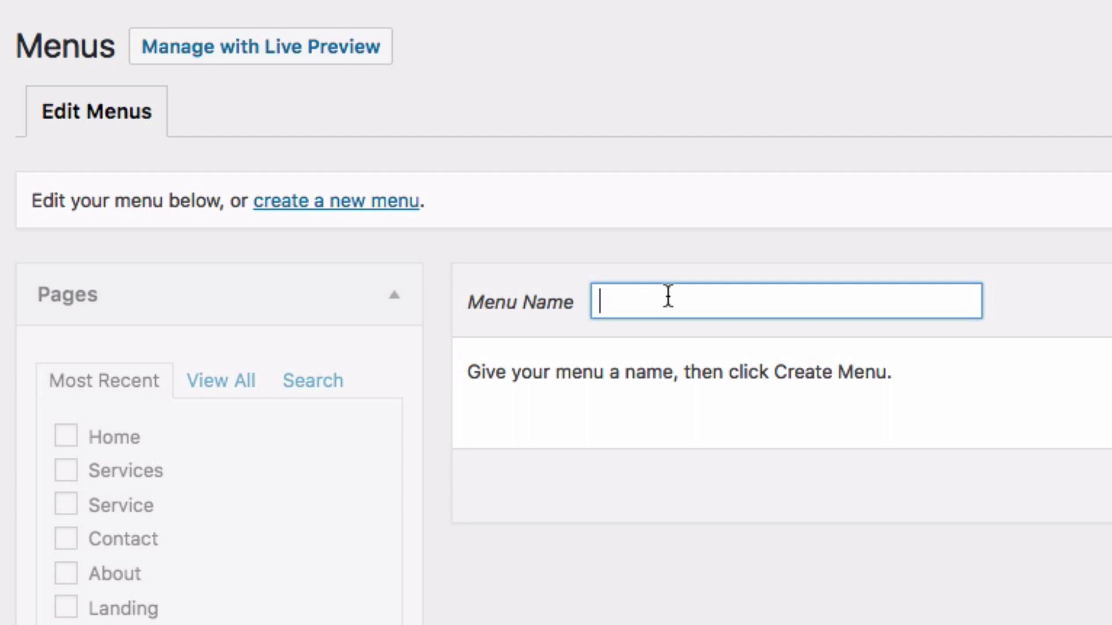
pyautogui.write('mai')
pyautogui.write('n')
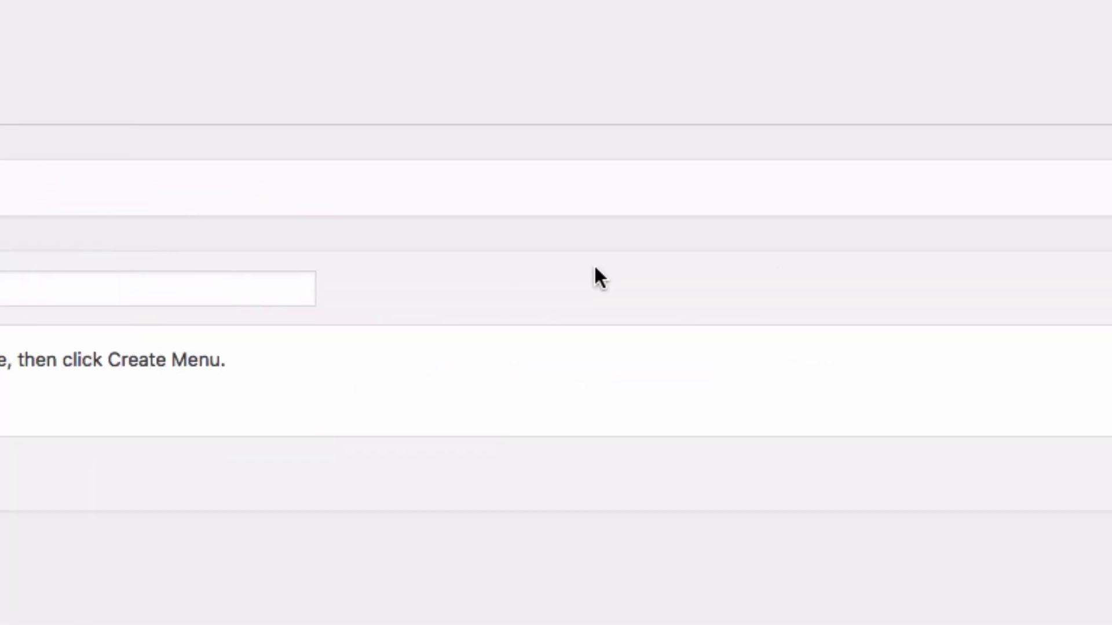
pyautogui.click(934, 290)
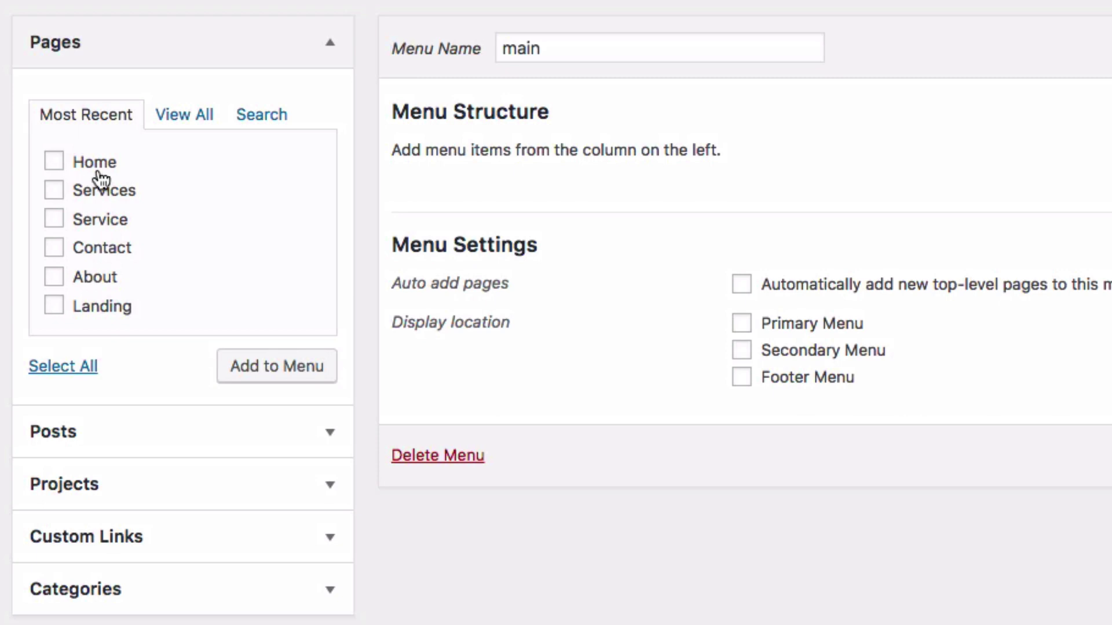
# Step: Add all six pages with Home first, assign it as Primary Menu and save
pyautogui.click(66, 368)
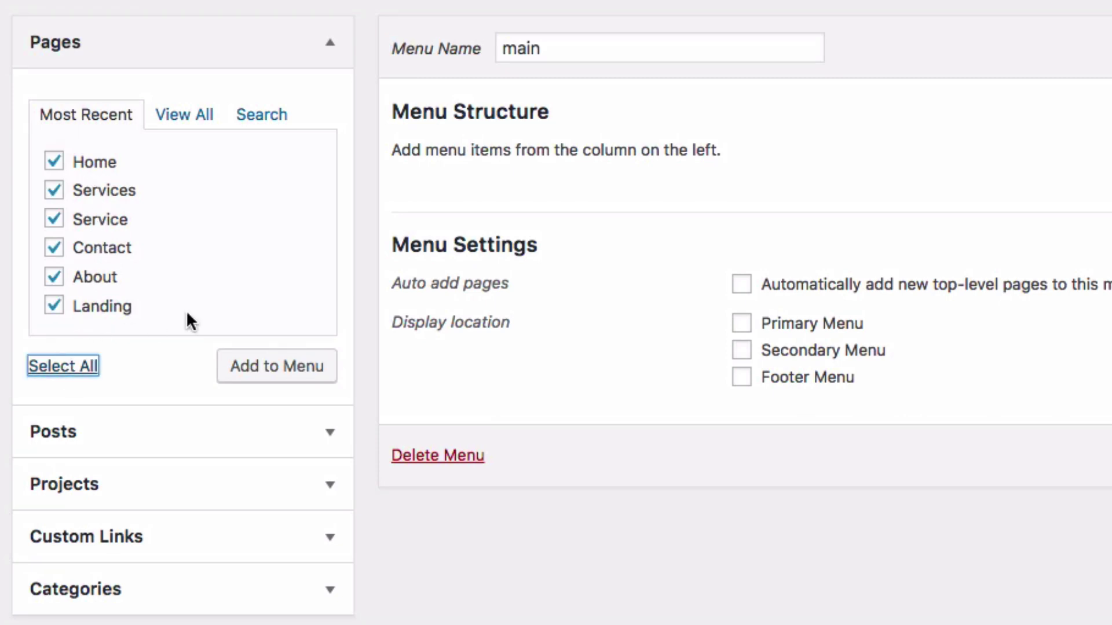
pyautogui.click(272, 371)
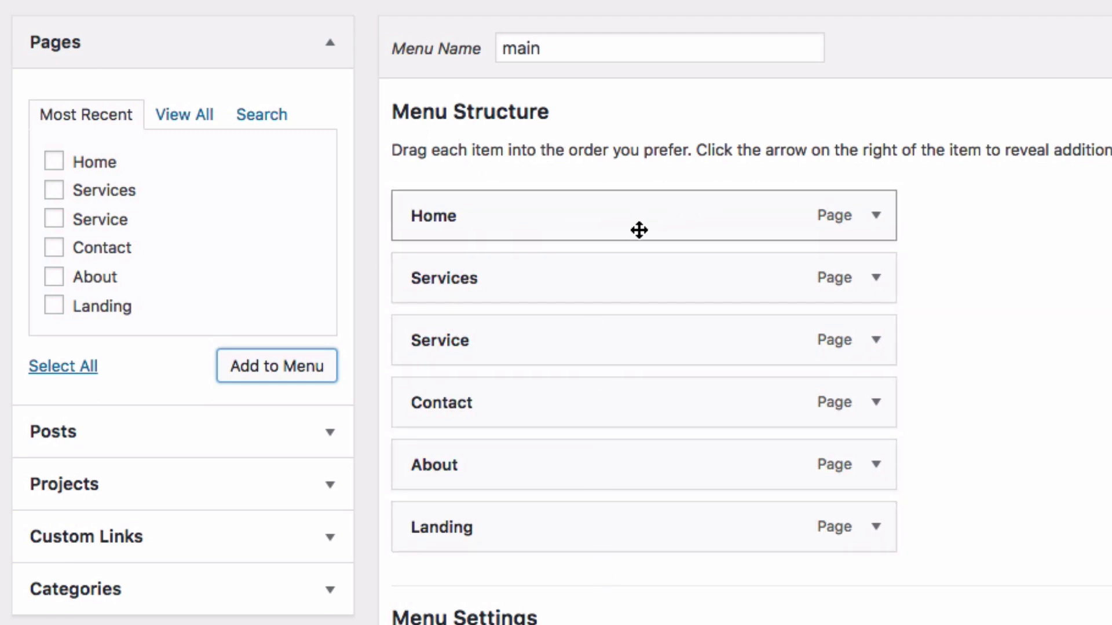
pyautogui.moveTo(640, 229)
pyautogui.mouseDown()
pyautogui.moveTo(633, 296)
pyautogui.moveTo(638, 197)
pyautogui.moveTo(635, 213)
pyautogui.mouseUp()
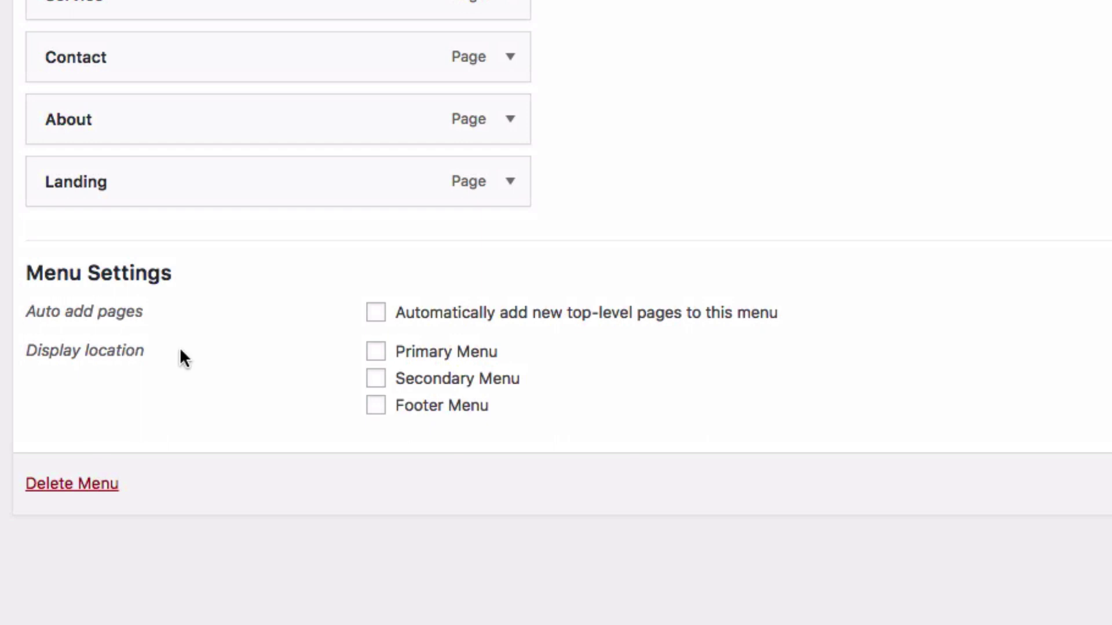
pyautogui.click(375, 355)
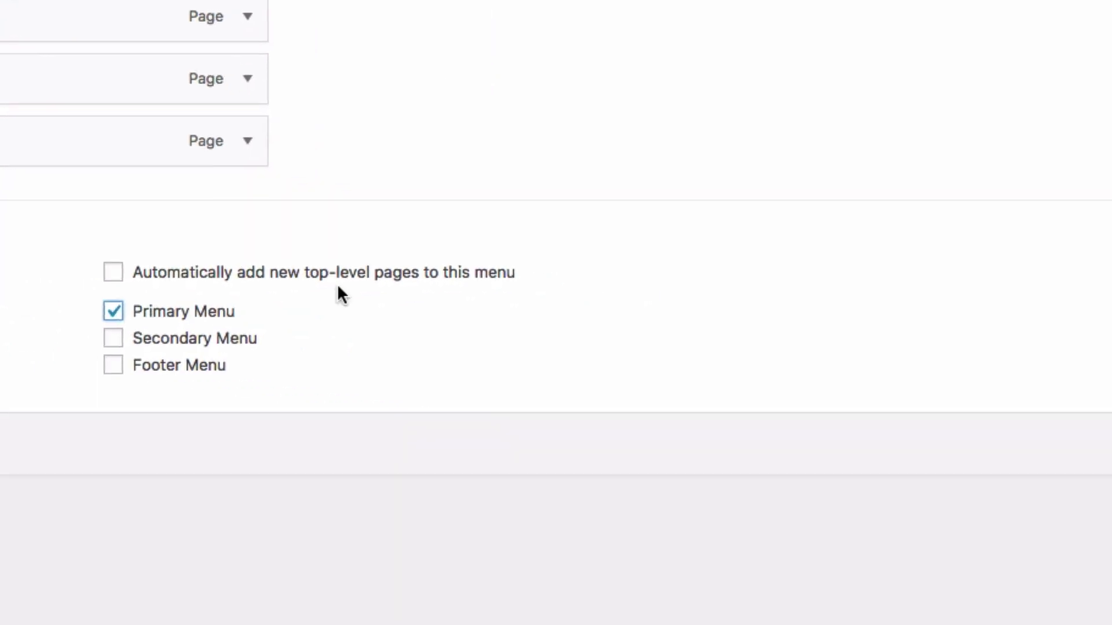
pyautogui.click(1003, 387)
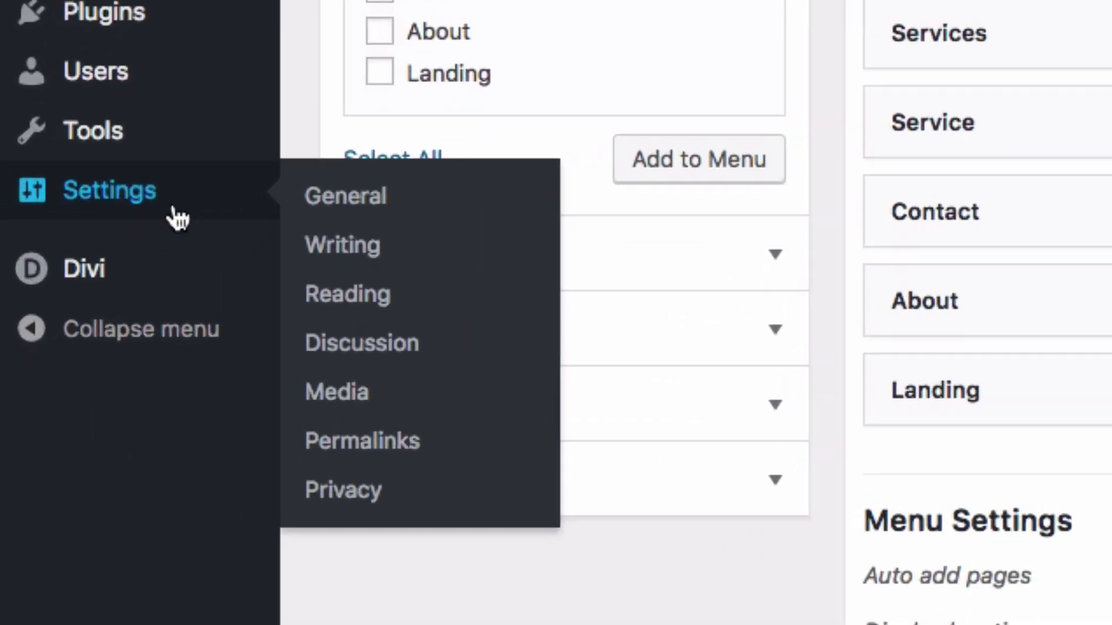
# Step: Set Reading settings to a static homepage showing the Home page and save
pyautogui.click(347, 295)
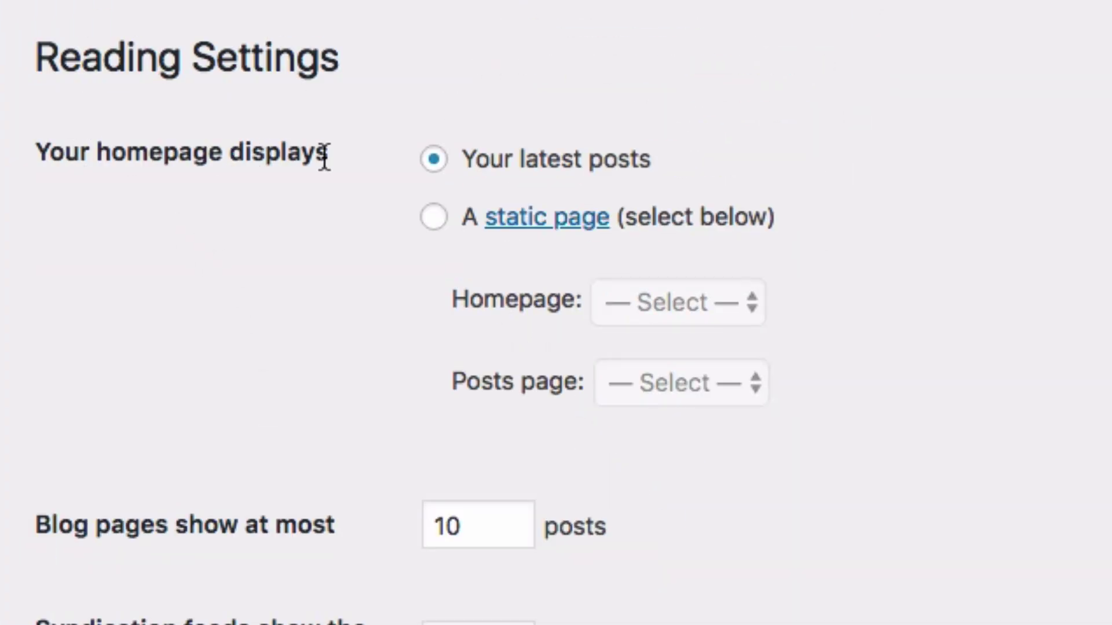
pyautogui.click(433, 217)
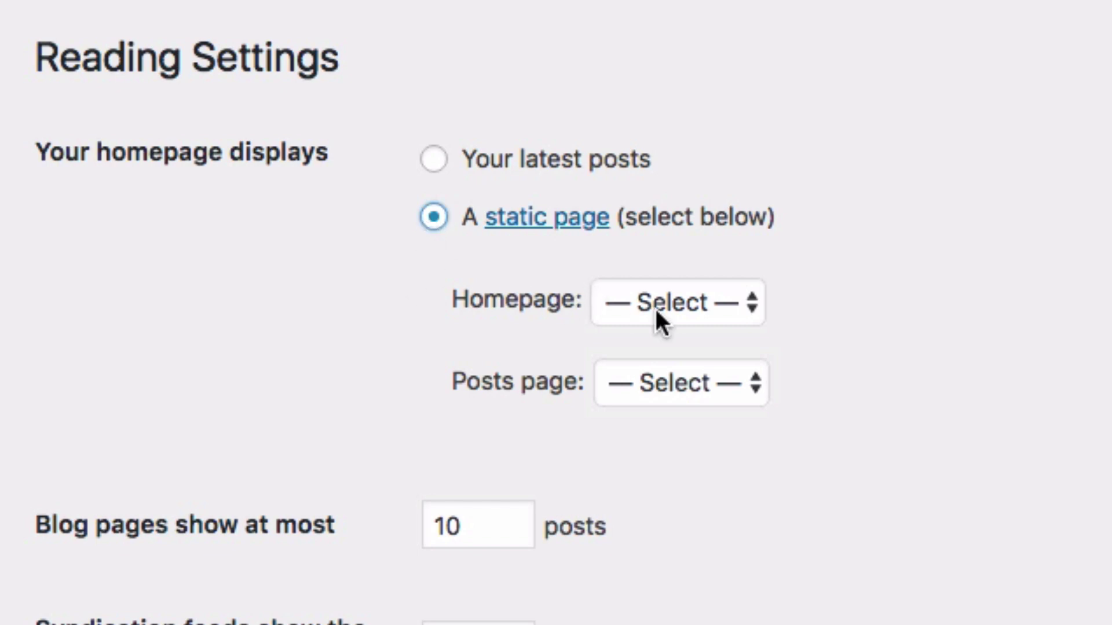
pyautogui.click(637, 311)
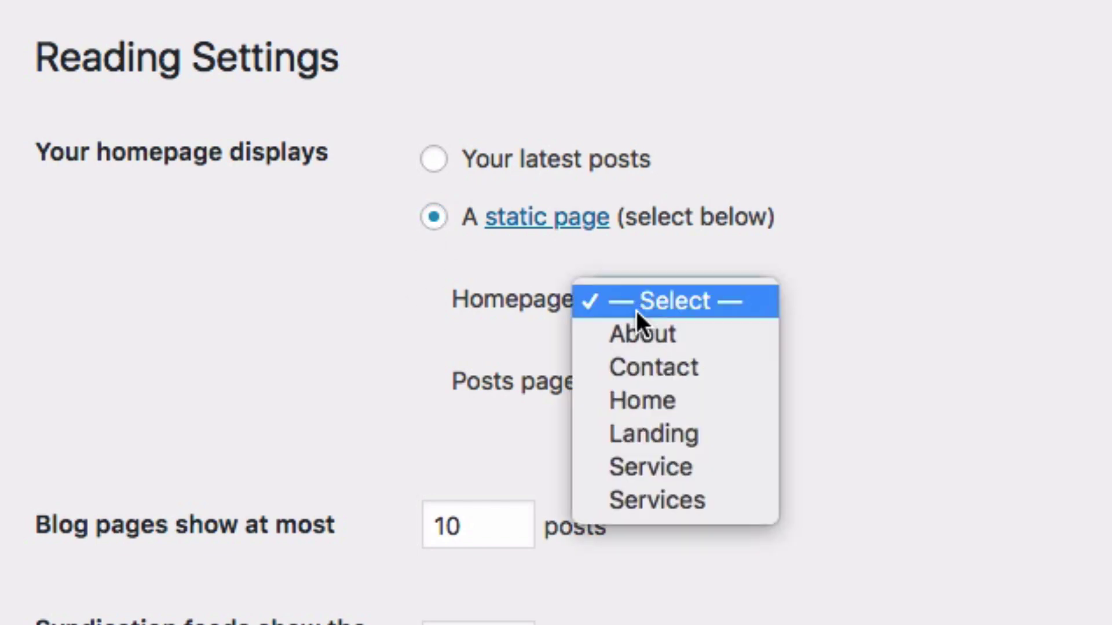
pyautogui.click(670, 402)
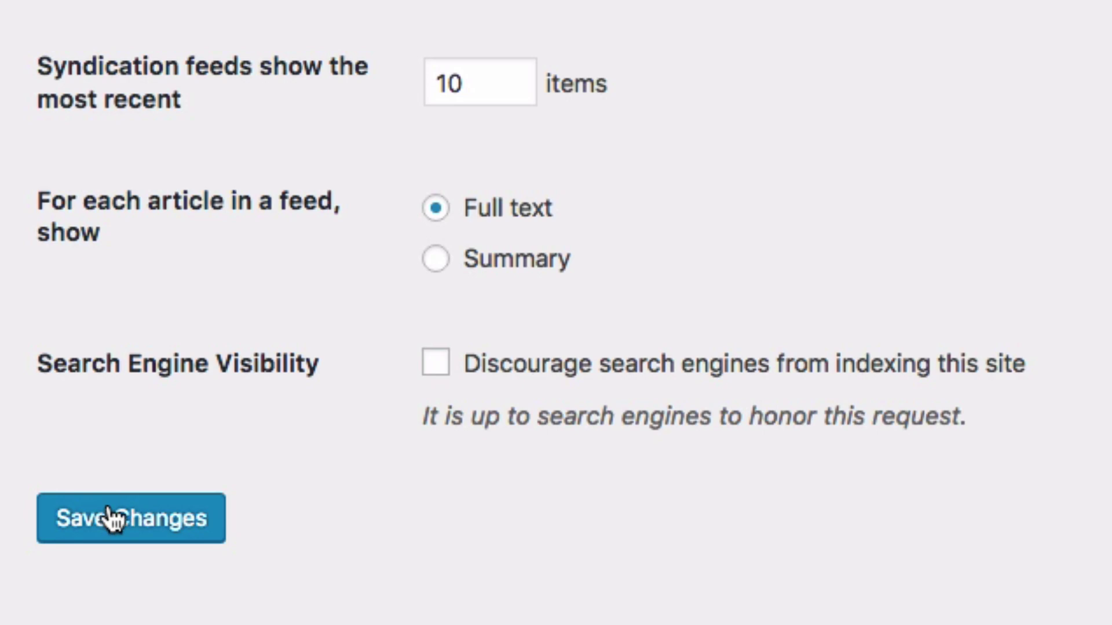
pyautogui.click(116, 521)
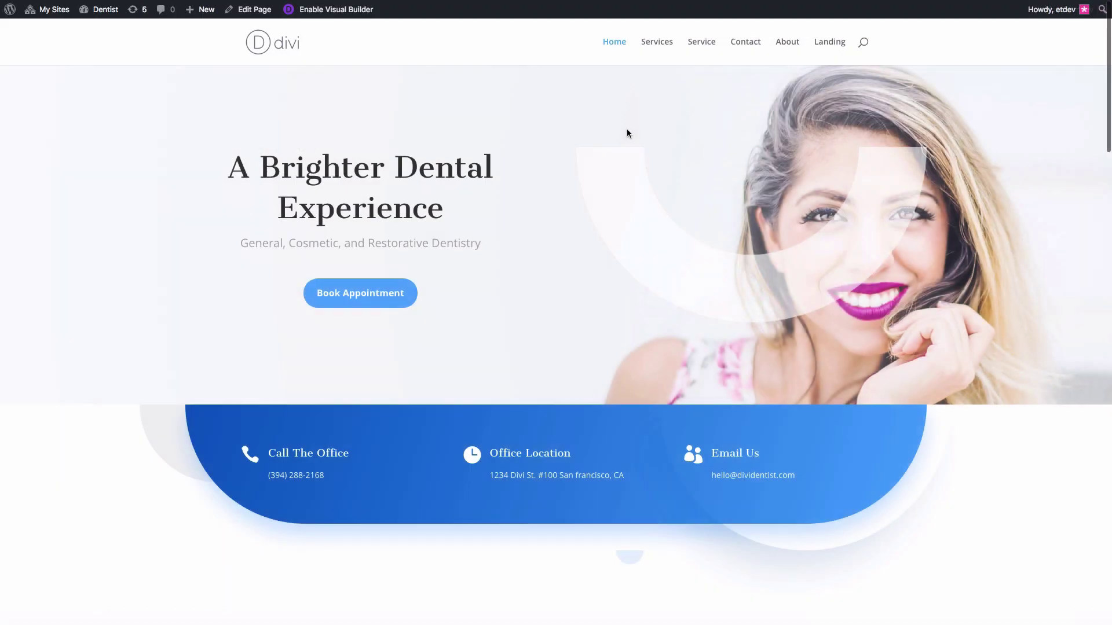